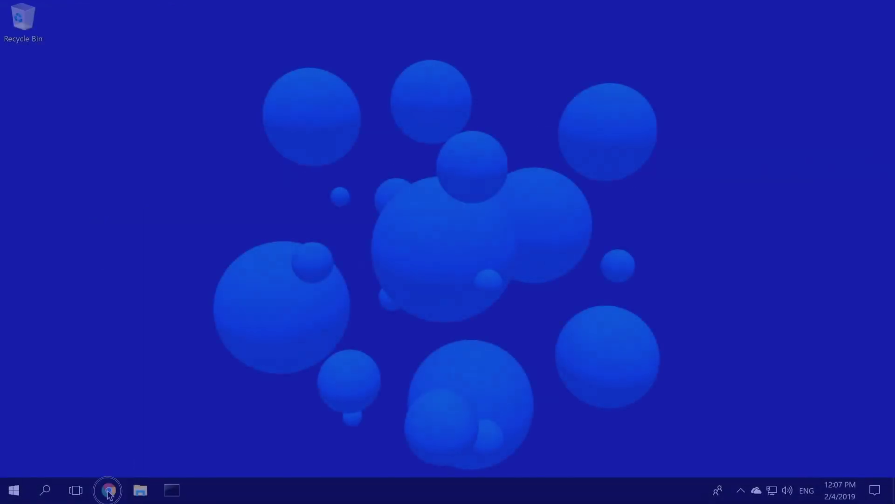
- Go to golem.network in Chrome and download the golem-0.19.0-windows.exe installer
{"action": "left_click", "coordinate": [109, 490]}
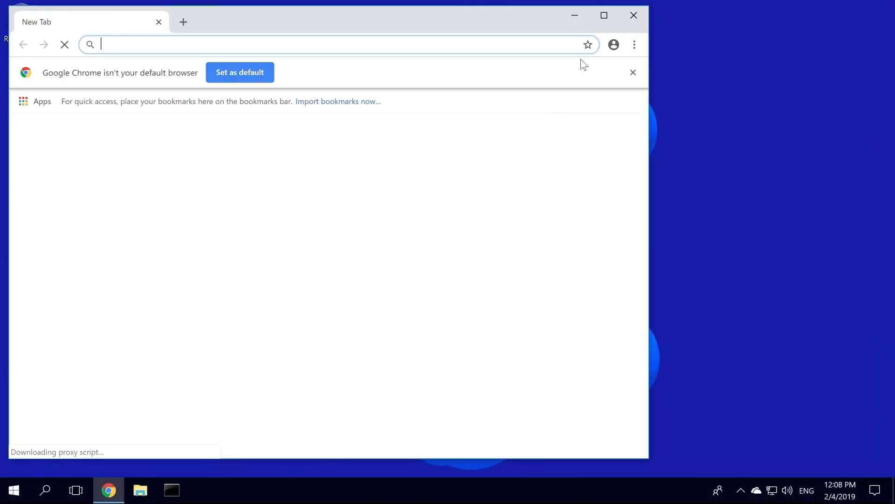
{"action": "left_click", "coordinate": [604, 16]}
{"action": "left_click", "coordinate": [586, 34]}
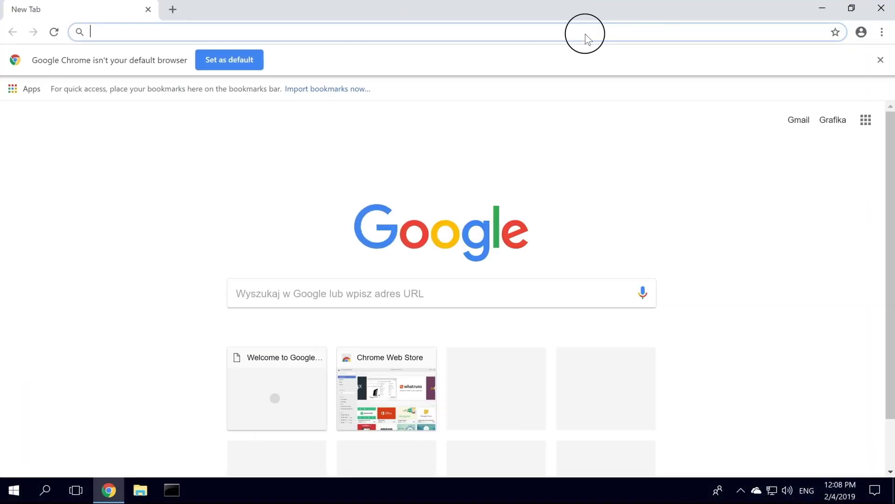
{"action": "type", "text": "golem"}
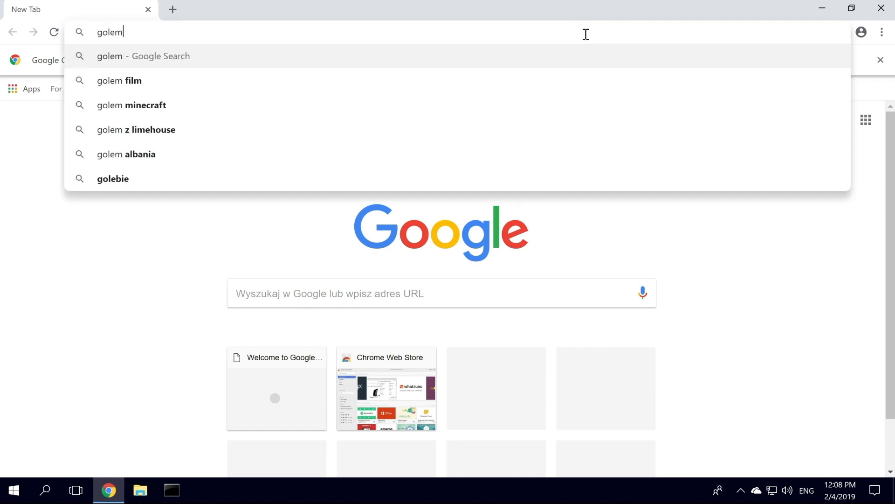
{"action": "type", "text": ".network"}
{"action": "key", "text": "Return"}
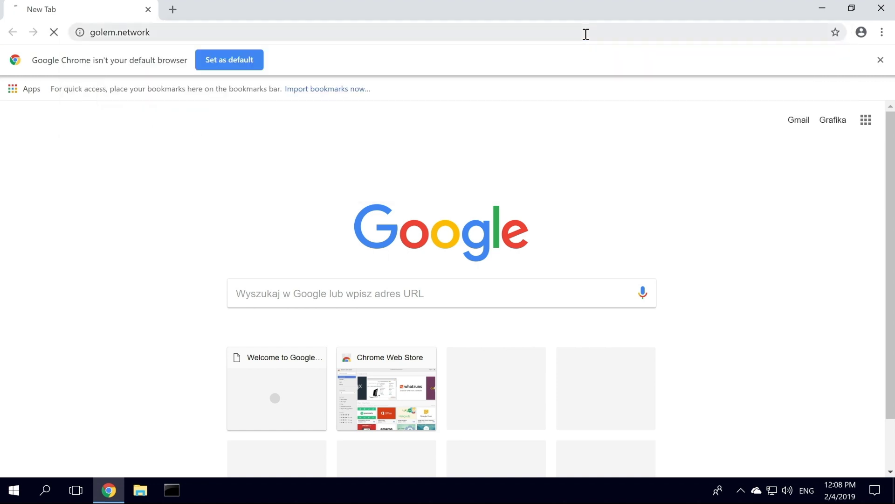
{"action": "left_click", "coordinate": [881, 60]}
{"action": "left_click", "coordinate": [801, 72]}
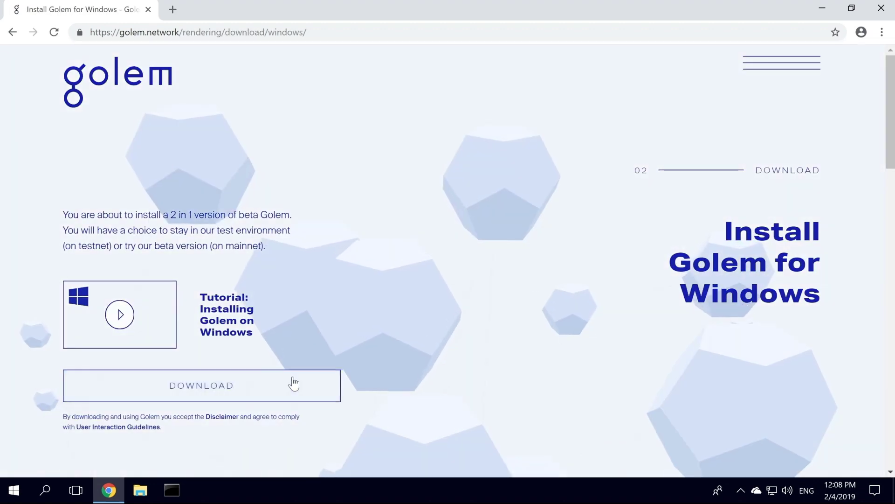
{"action": "left_click", "coordinate": [293, 384]}
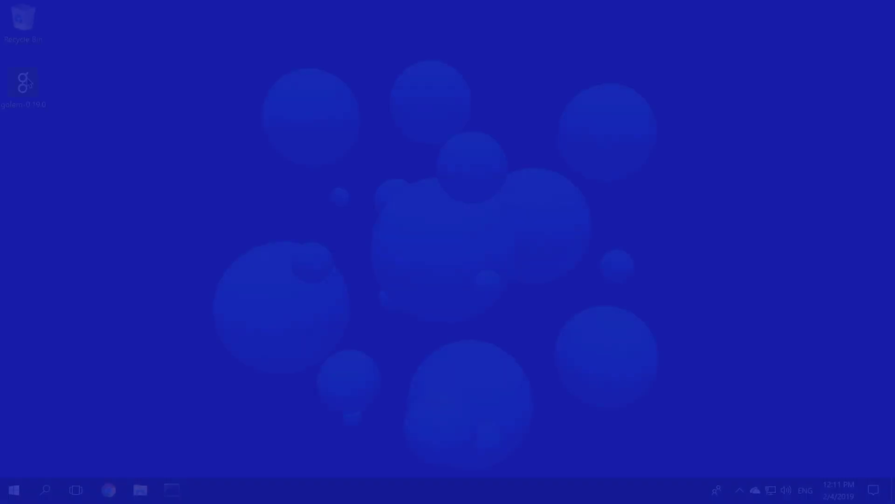
- Launch the golem-0.19.0 installer and start installing the Visual C++ 2015 Redistributable prerequisite
{"action": "double_click", "coordinate": [23, 83]}
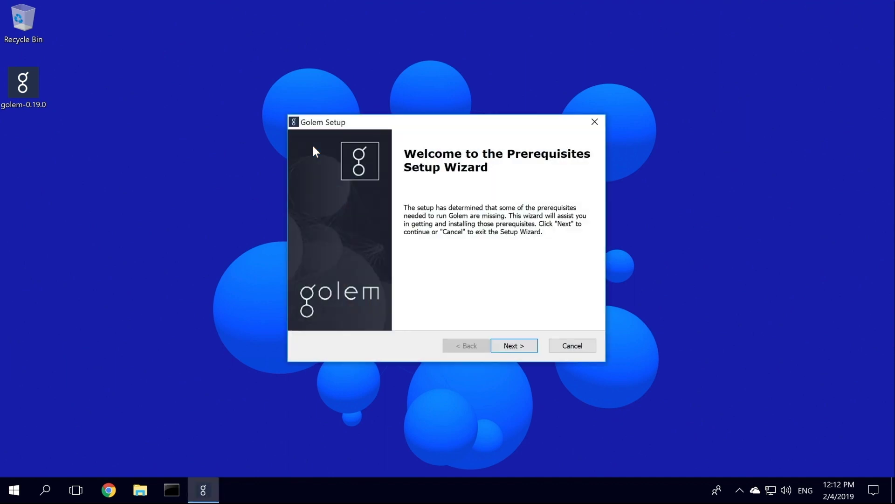
{"action": "left_click", "coordinate": [527, 342]}
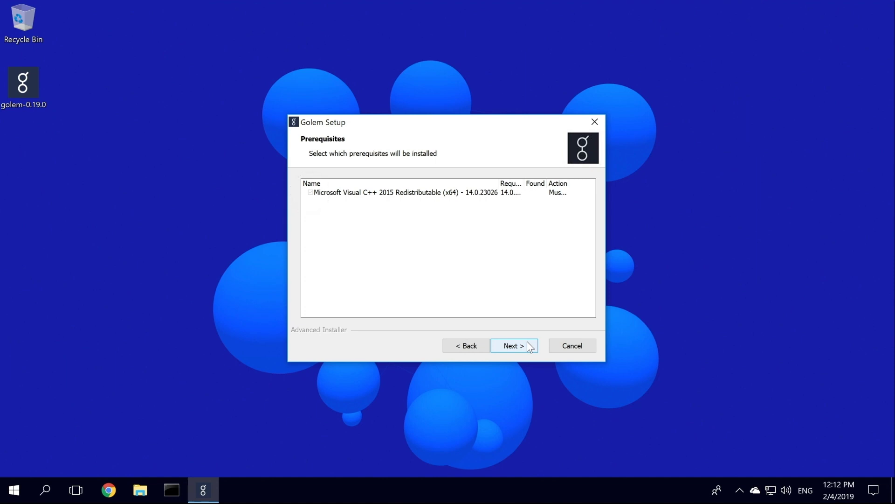
{"action": "left_click", "coordinate": [528, 343]}
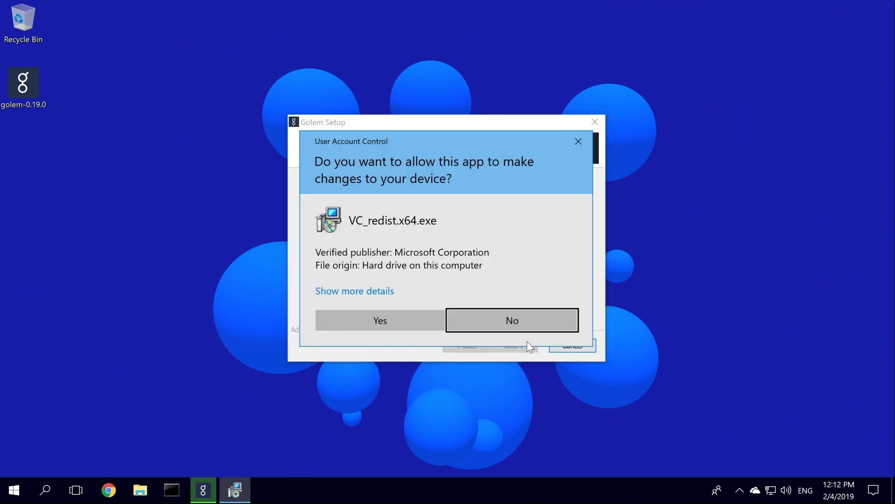
{"action": "left_click", "coordinate": [404, 313]}
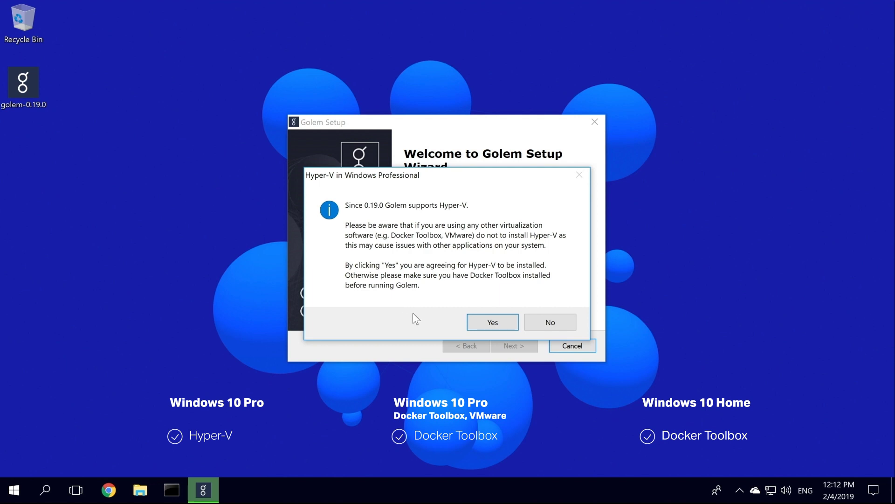
- After the prerequisites finish, agree to have Hyper-V installed
{"action": "left_click", "coordinate": [478, 322]}
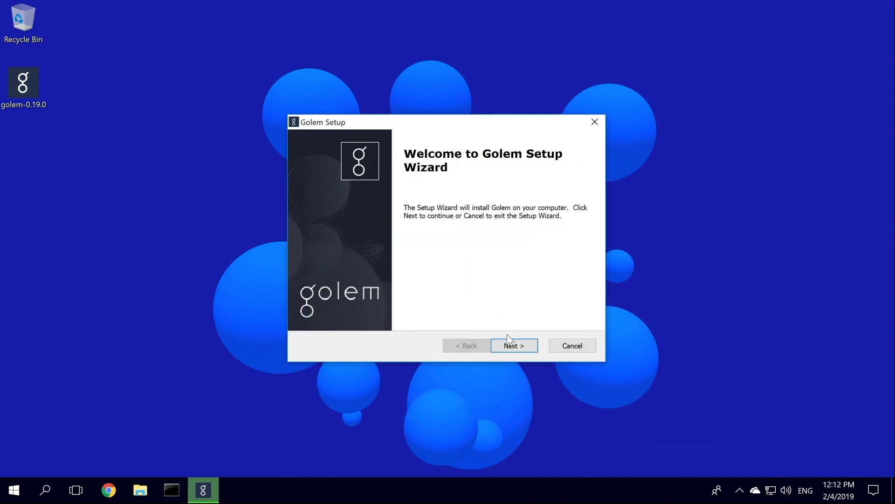
- Accept the license, keep the default install folder, add a Startup folder shortcut, and begin installing
{"action": "left_click", "coordinate": [510, 347]}
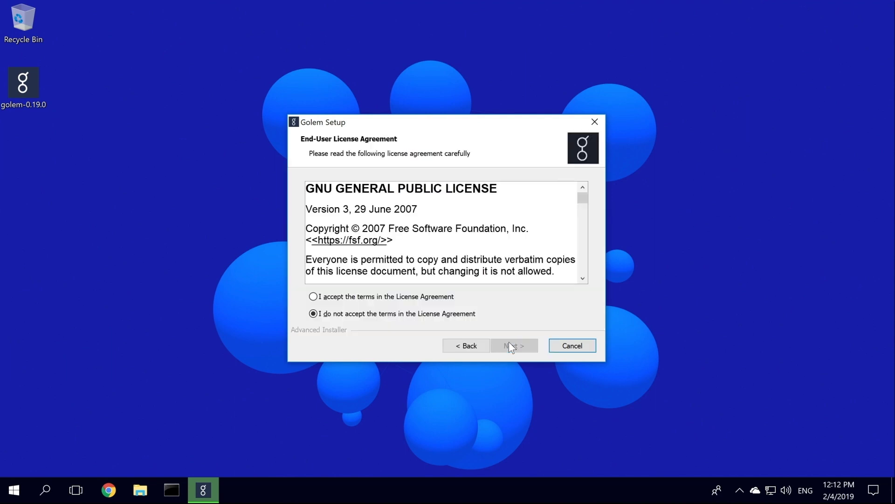
{"action": "left_click", "coordinate": [451, 300]}
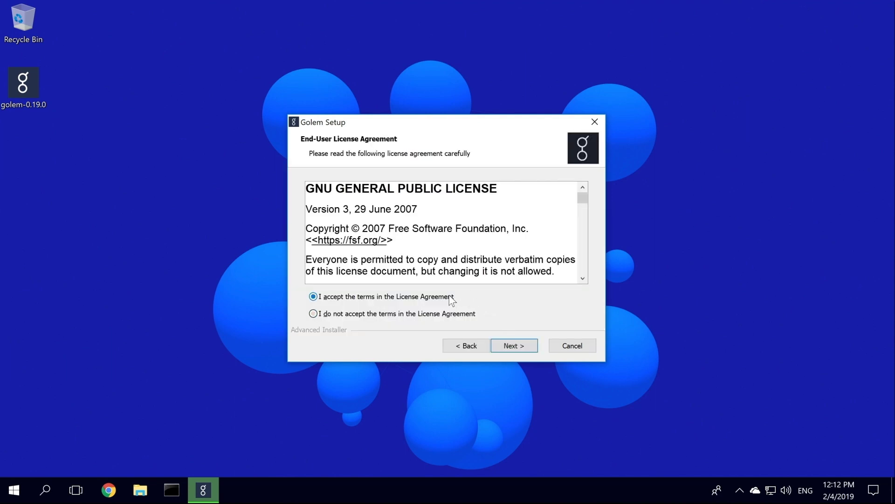
{"action": "left_click", "coordinate": [512, 344]}
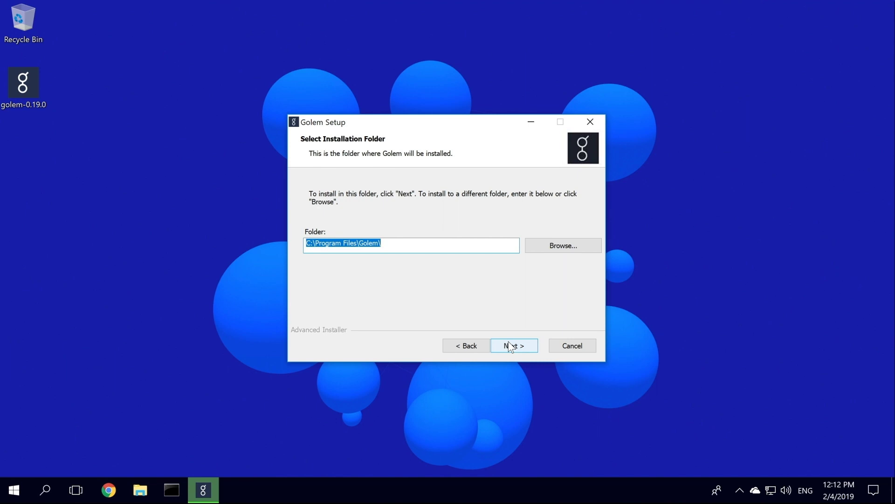
{"action": "left_click", "coordinate": [510, 345]}
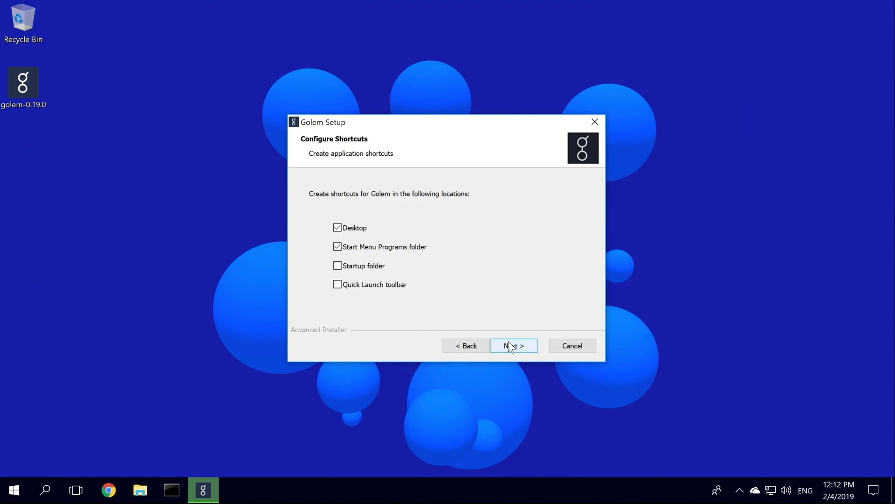
{"action": "left_click", "coordinate": [377, 267]}
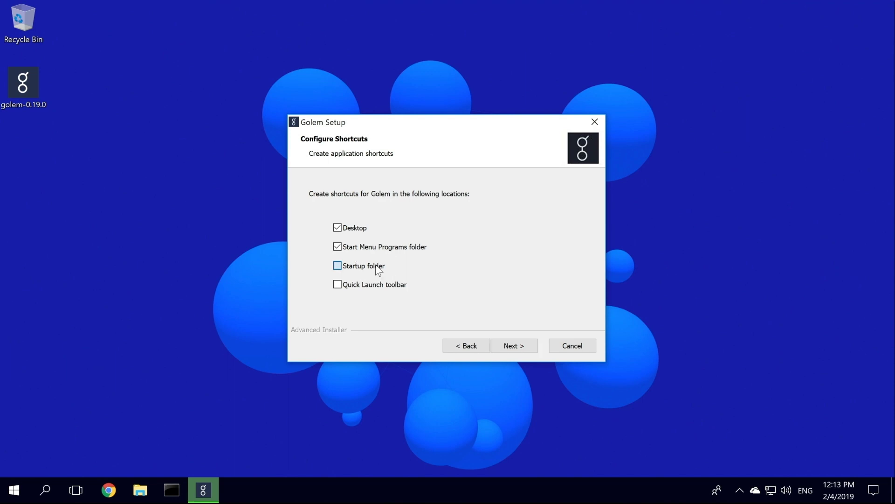
{"action": "left_click", "coordinate": [516, 345]}
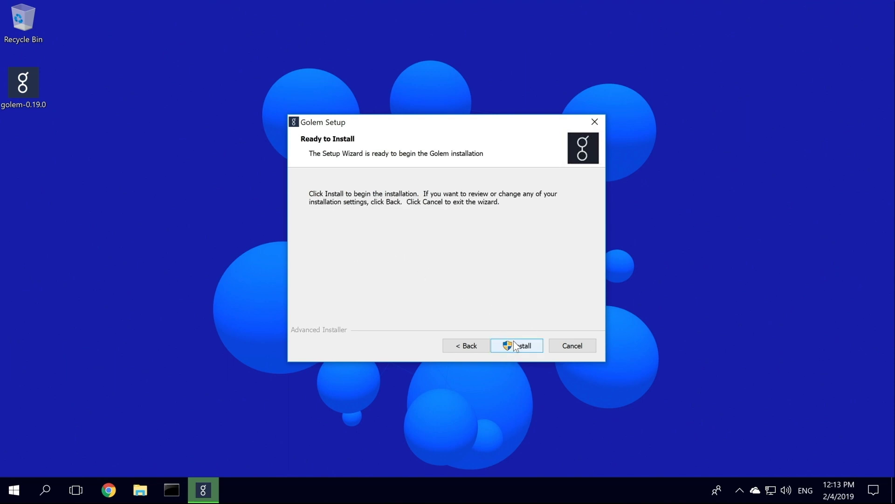
{"action": "left_click", "coordinate": [516, 345]}
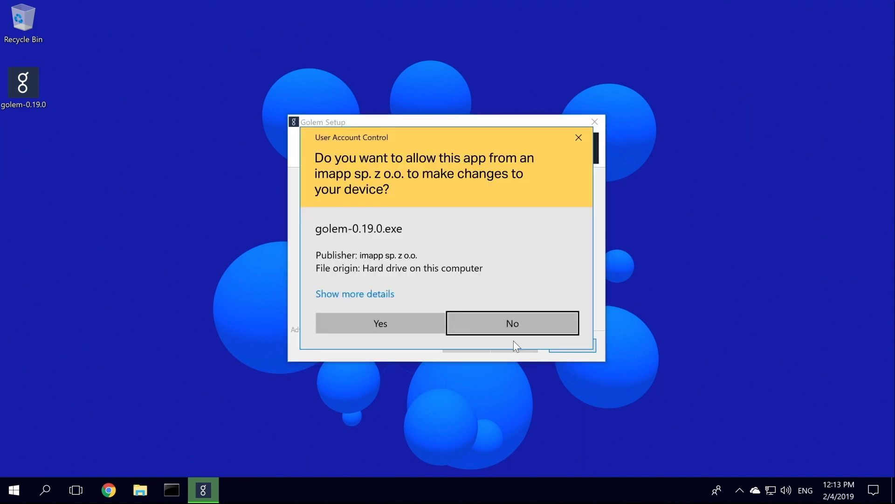
- Allow the Golem install to complete, close the wizard, and launch the Golem Mainnet shortcut
{"action": "left_click", "coordinate": [409, 315]}
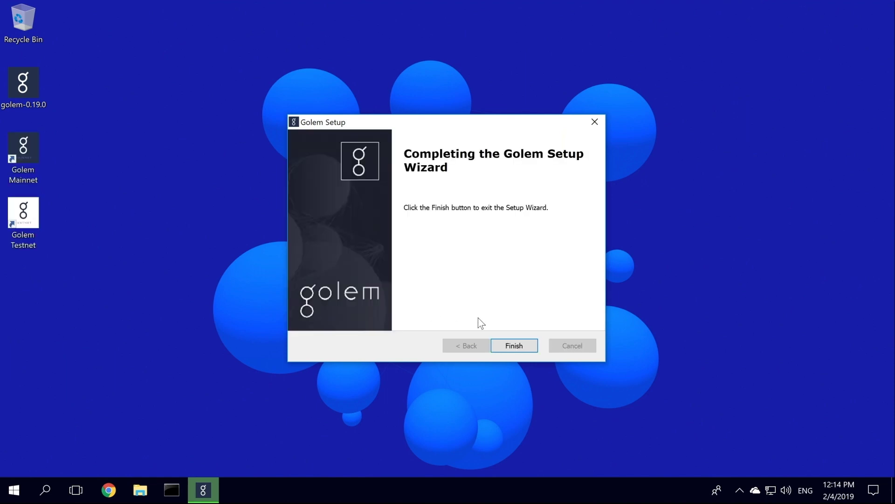
{"action": "left_click", "coordinate": [509, 346]}
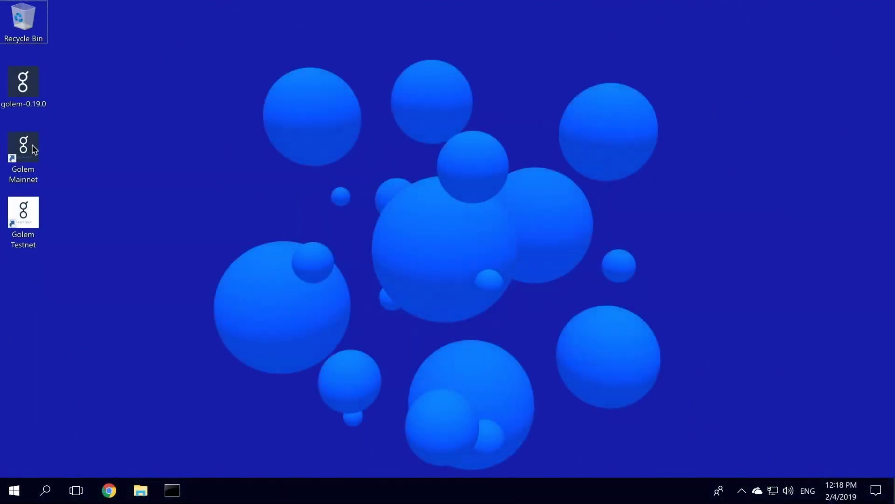
{"action": "double_click", "coordinate": [33, 144]}
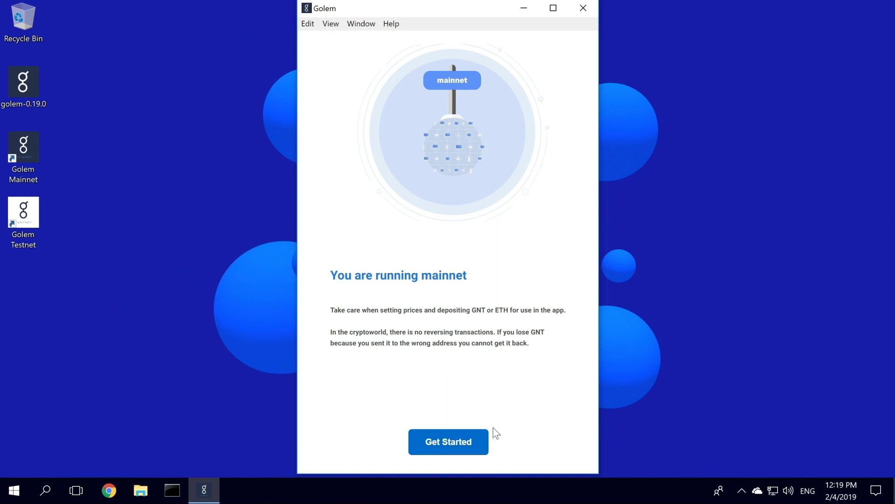
- Move past the 'You are running mainnet' welcome to the Terms page
{"action": "left_click", "coordinate": [485, 440]}
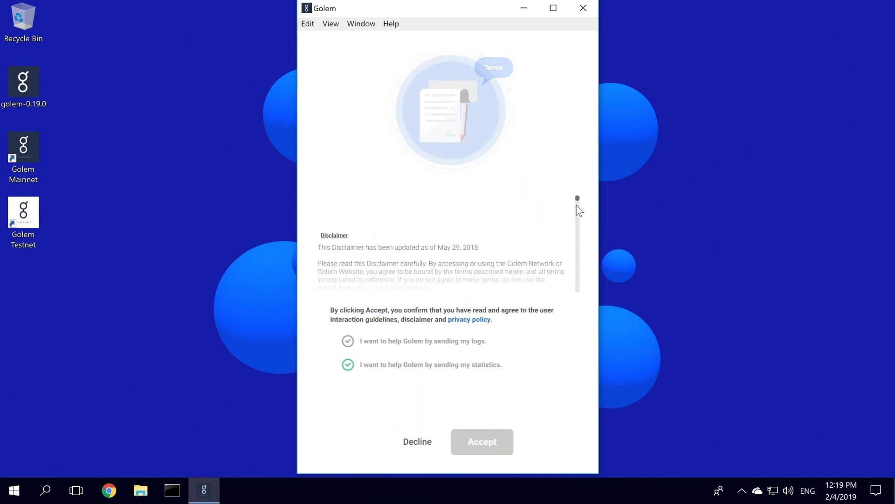
- Read through and accept the disclaimer, then acknowledge the no-password-recovery warning
{"action": "left_click_drag", "start_coordinate": [578, 197], "coordinate": [579, 292]}
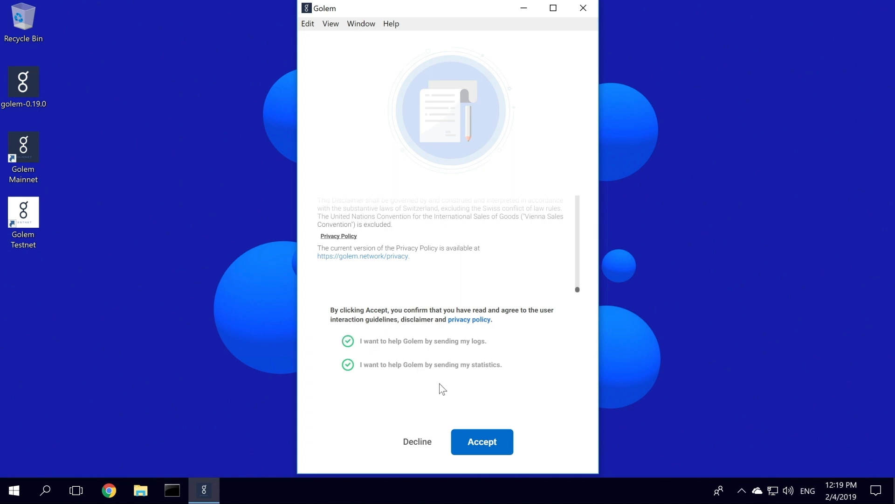
{"action": "left_click", "coordinate": [487, 441]}
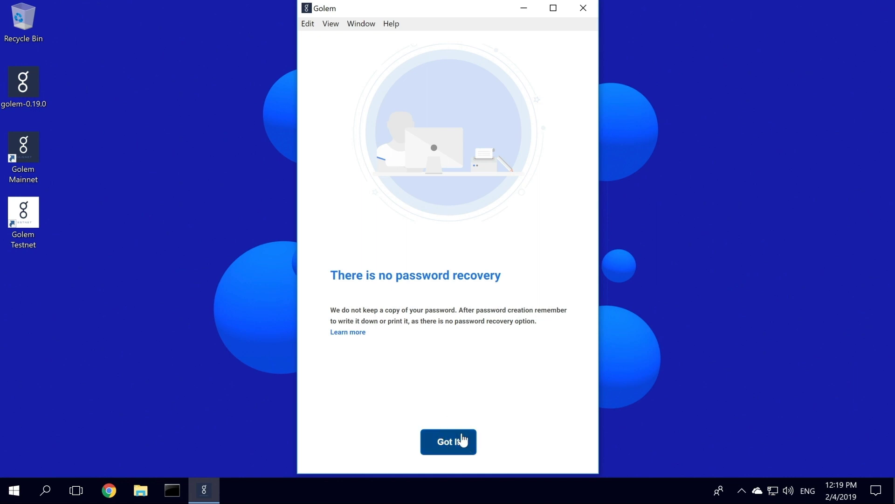
{"action": "left_click", "coordinate": [463, 440]}
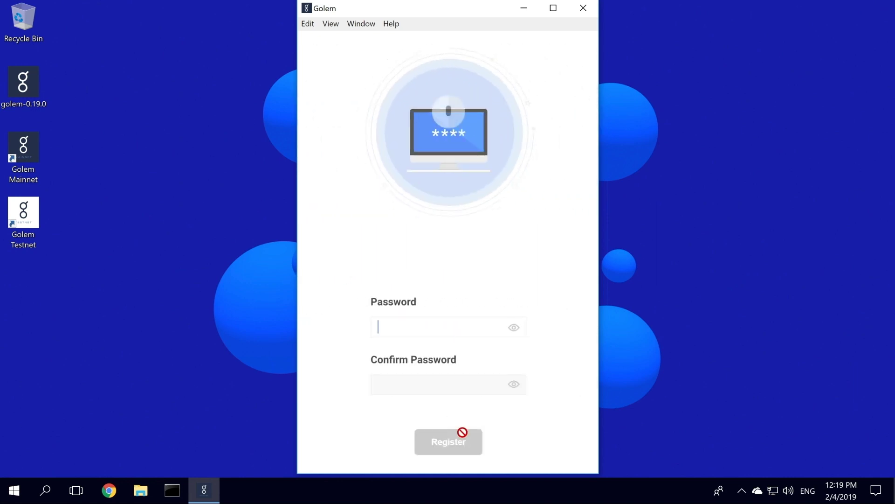
- Enter and confirm a new account password, then register it
{"action": "left_click", "coordinate": [441, 329]}
{"action": "type", "text": "********************"}
{"action": "key", "text": "Tab"}
{"action": "type", "text": "********************"}
{"action": "left_click", "coordinate": [452, 442]}
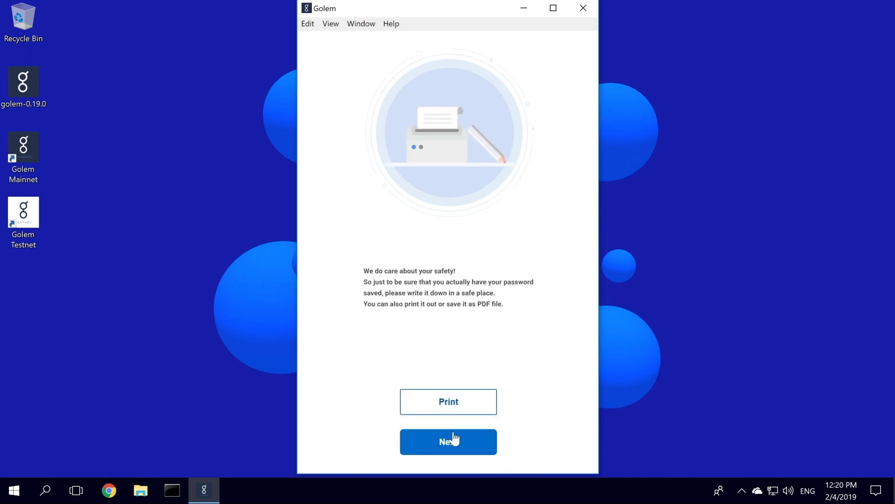
- Skip printing the password and continue to the onboarding pages
{"action": "left_click", "coordinate": [454, 439]}
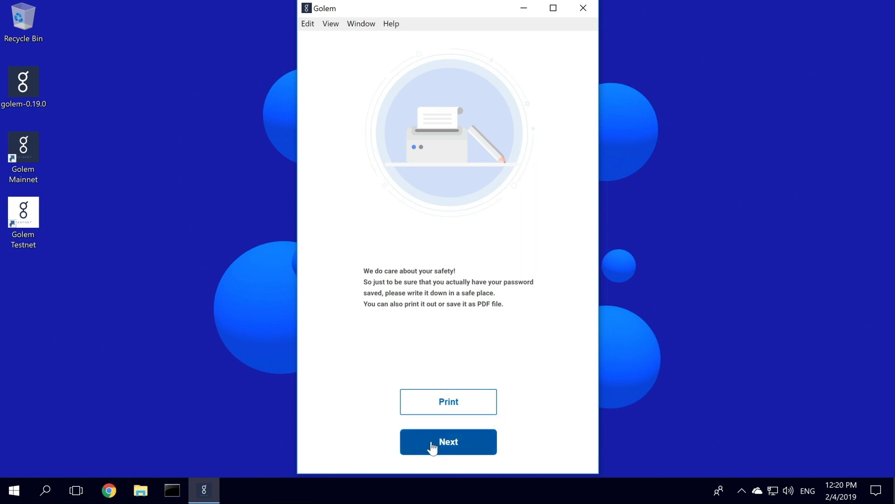
{"action": "left_click", "coordinate": [432, 447]}
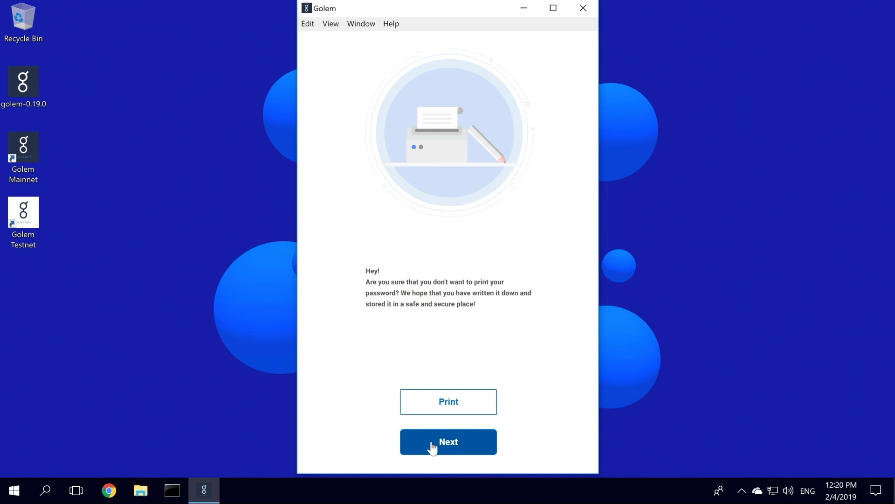
{"action": "left_click", "coordinate": [432, 446]}
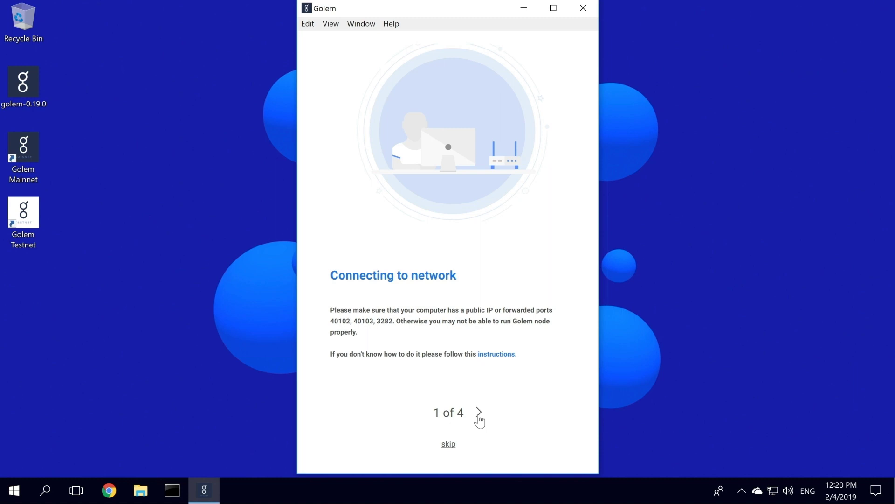
- Advance through onboarding pages 1–3 to page 4, Name your node
{"action": "left_click", "coordinate": [479, 412]}
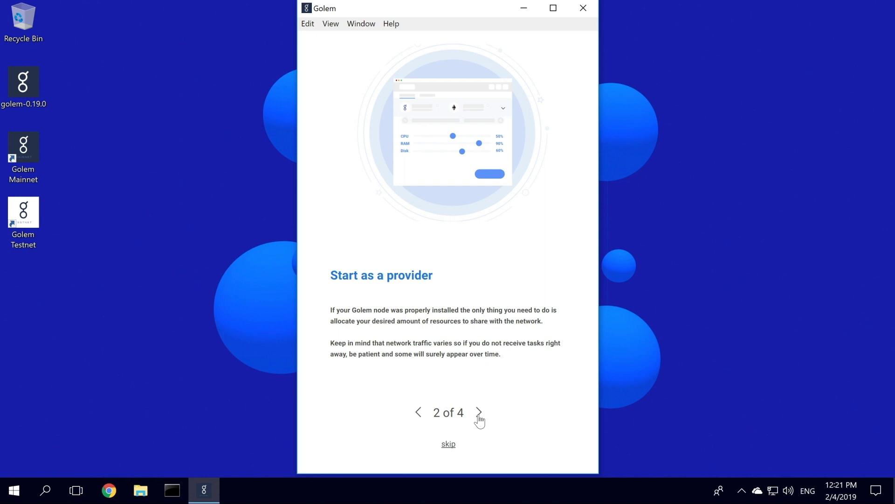
{"action": "left_click", "coordinate": [480, 420]}
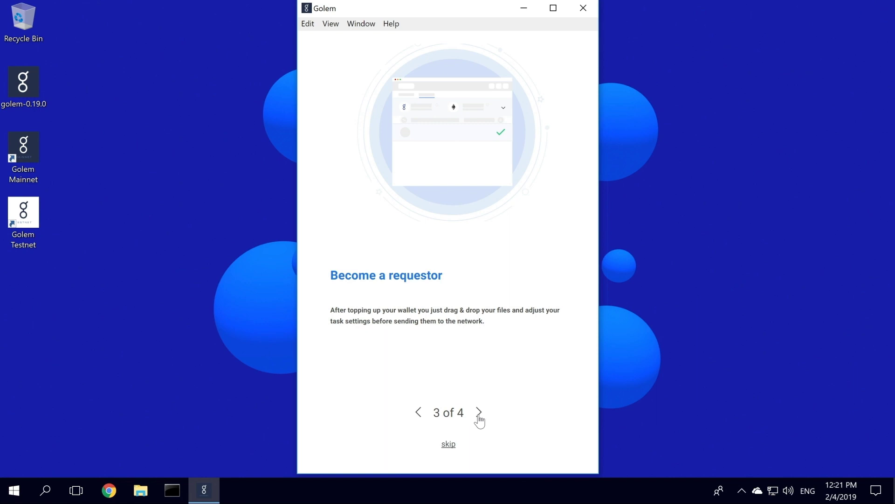
{"action": "left_click", "coordinate": [479, 416]}
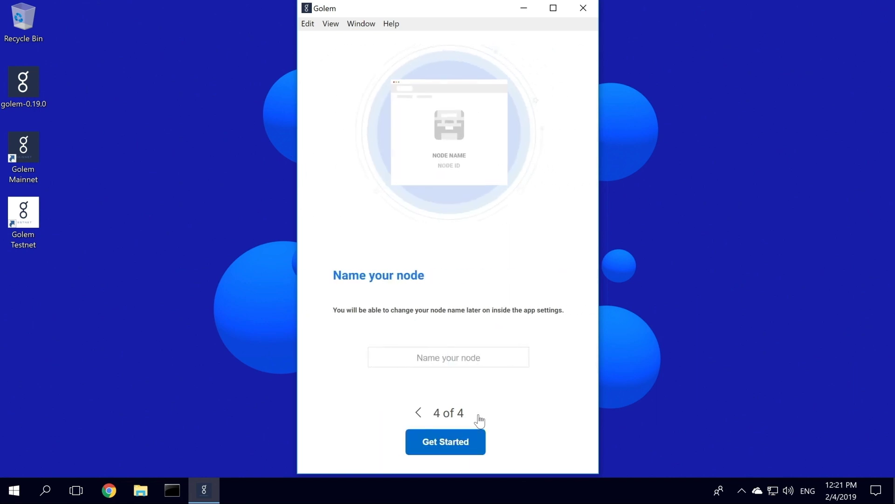
- Name the node 'windows-demo' and start it with Get Started
{"action": "type", "text": "windows-demo"}
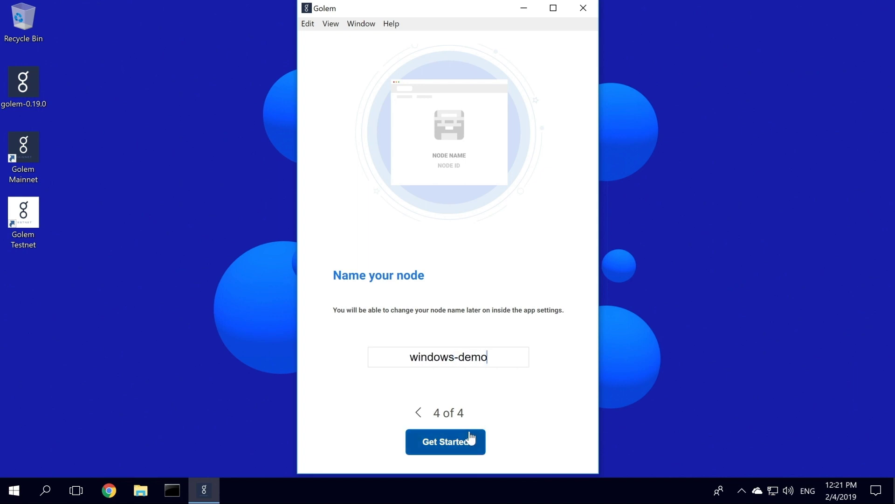
{"action": "left_click", "coordinate": [471, 439]}
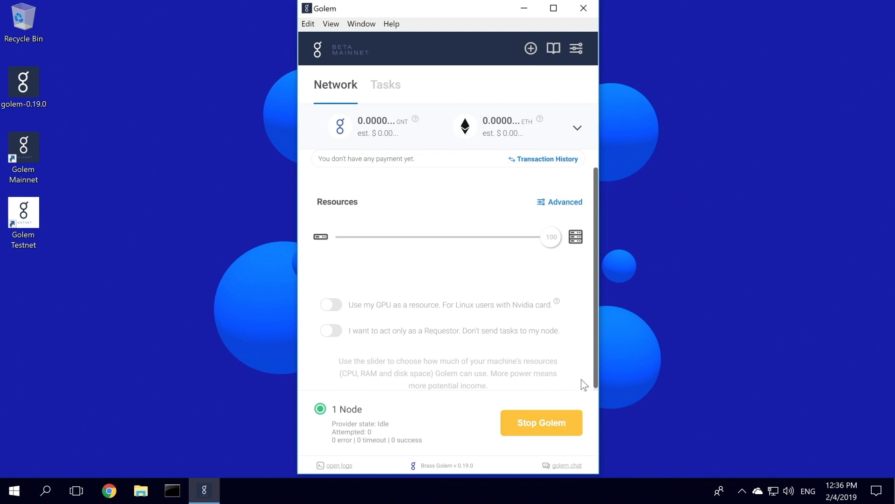
- View the separate CPU, RAM and disk sliders, return to Simplified, then view Transaction History
{"action": "left_click", "coordinate": [578, 207]}
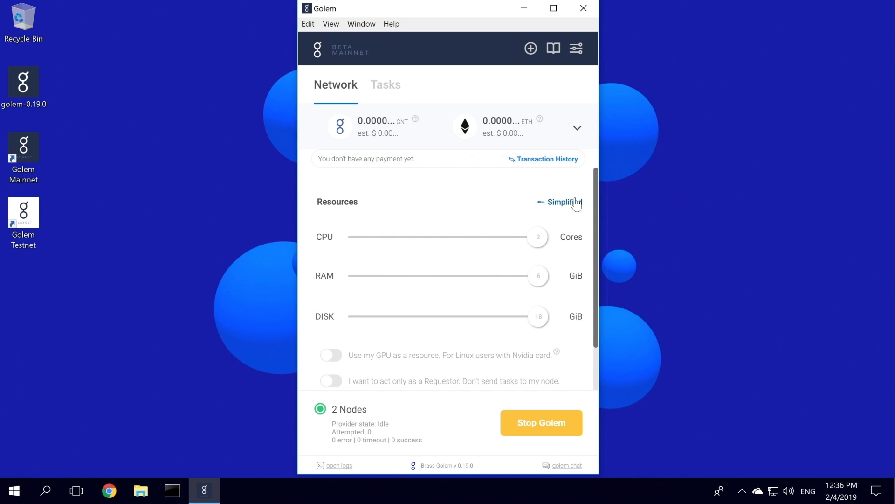
{"action": "left_click", "coordinate": [576, 203]}
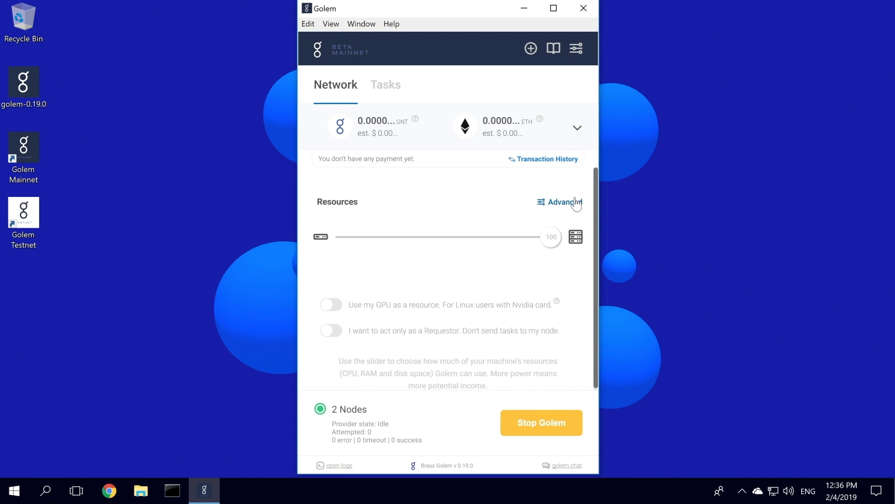
{"action": "left_click", "coordinate": [560, 159]}
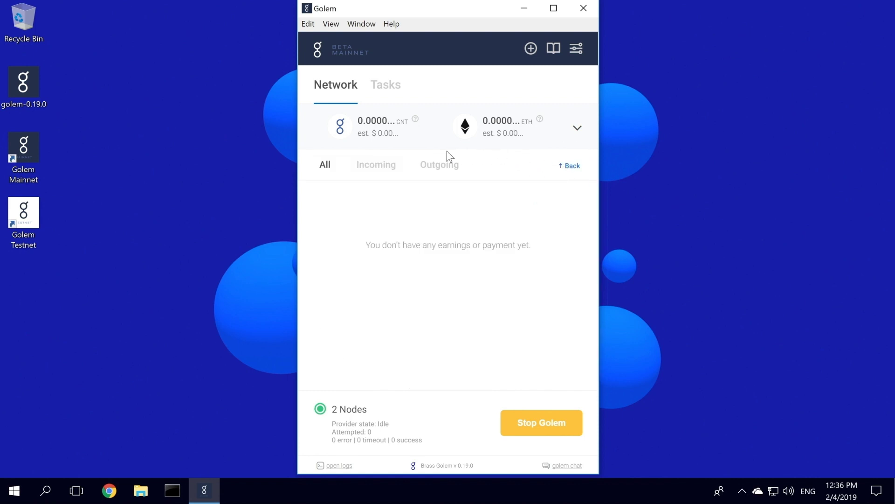
- Review the Incoming and Outgoing transactions, return to the dashboard, and expand then collapse the wallet details
{"action": "left_click", "coordinate": [387, 167]}
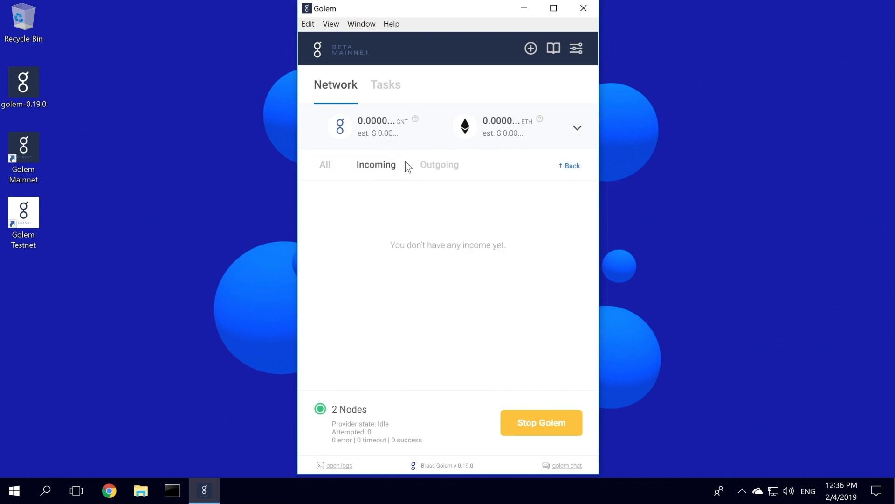
{"action": "left_click", "coordinate": [446, 171]}
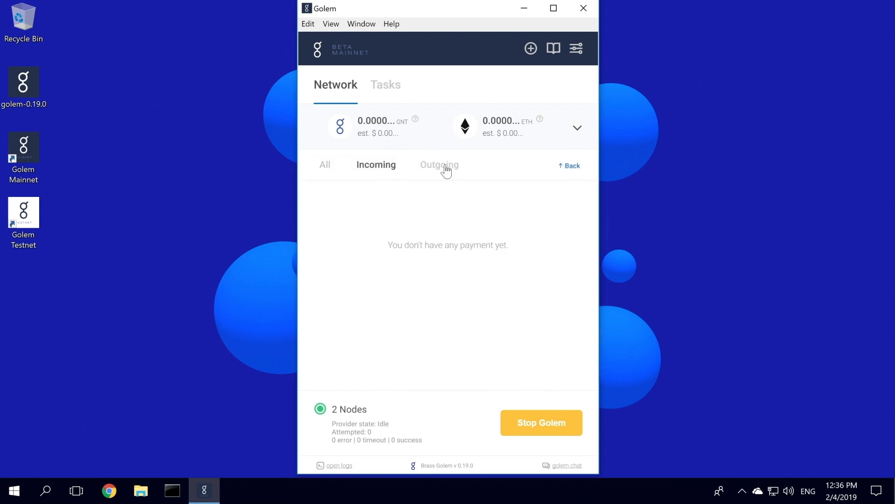
{"action": "left_click", "coordinate": [572, 167]}
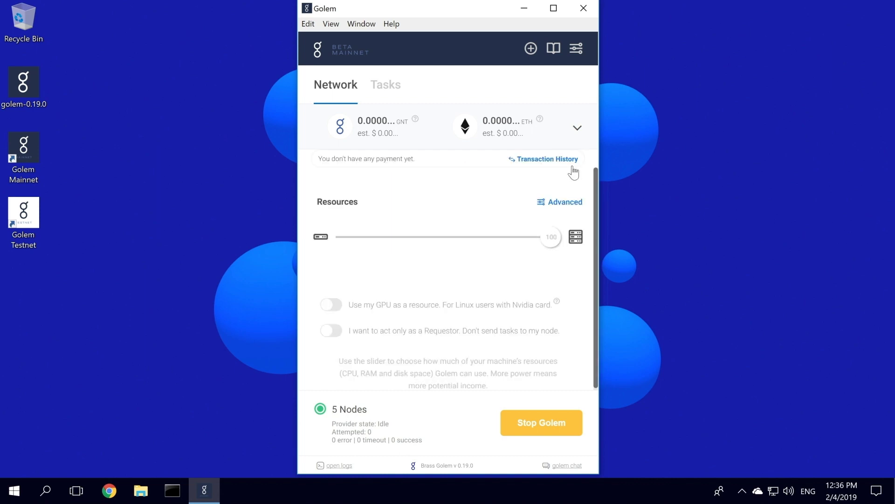
{"action": "left_click", "coordinate": [581, 131]}
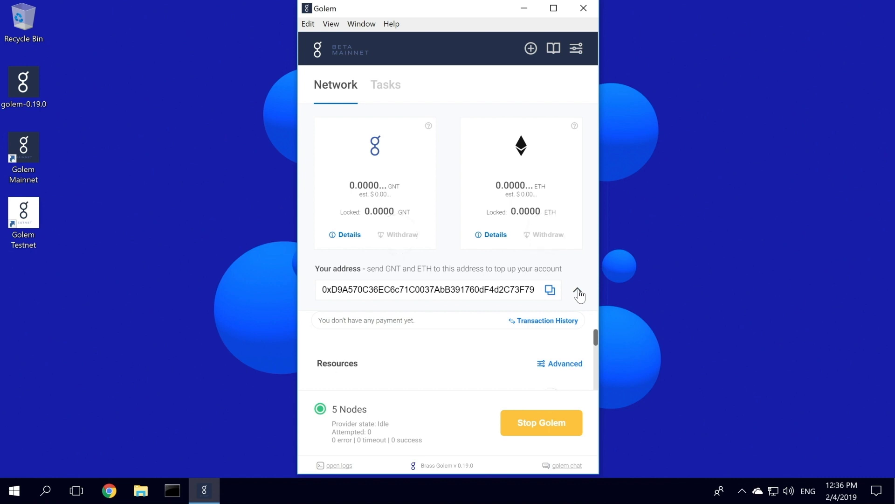
{"action": "left_click", "coordinate": [578, 291]}
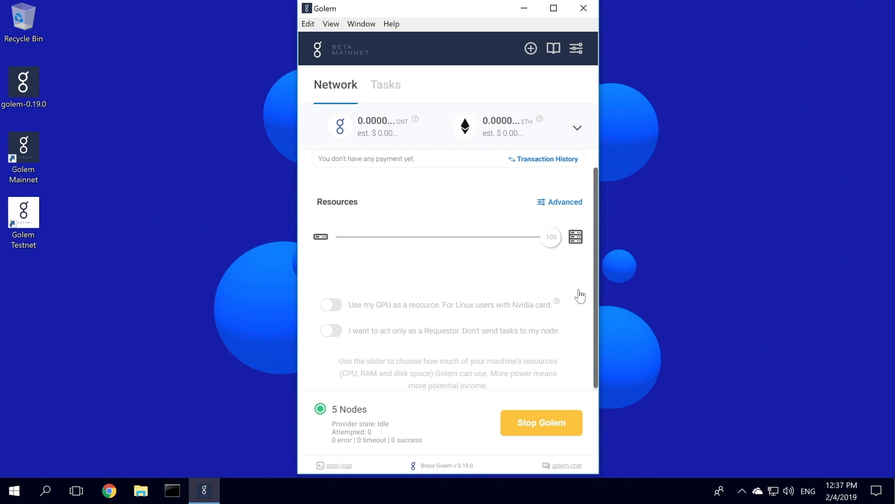